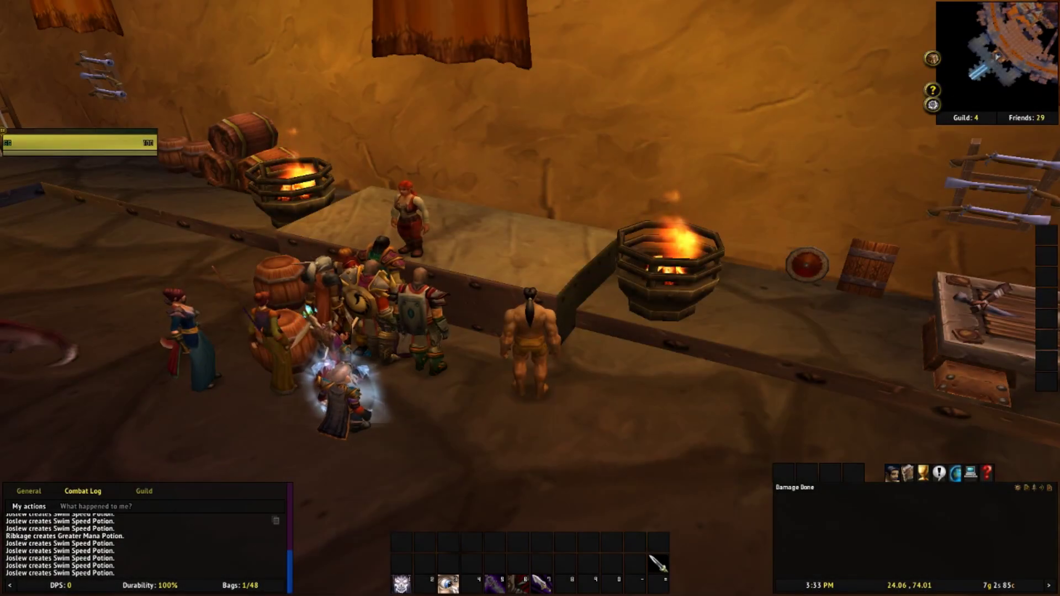
# - Open TradeSkillMaster with the /tsm chat command and show its custom price sources settings
pyautogui.write('/tsm')
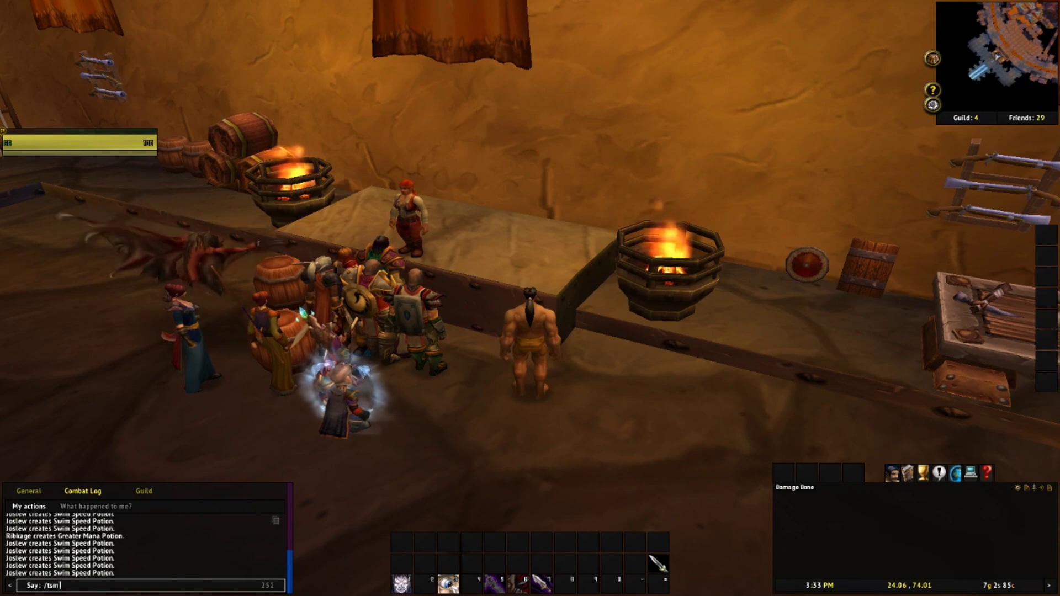
pyautogui.press('Return')
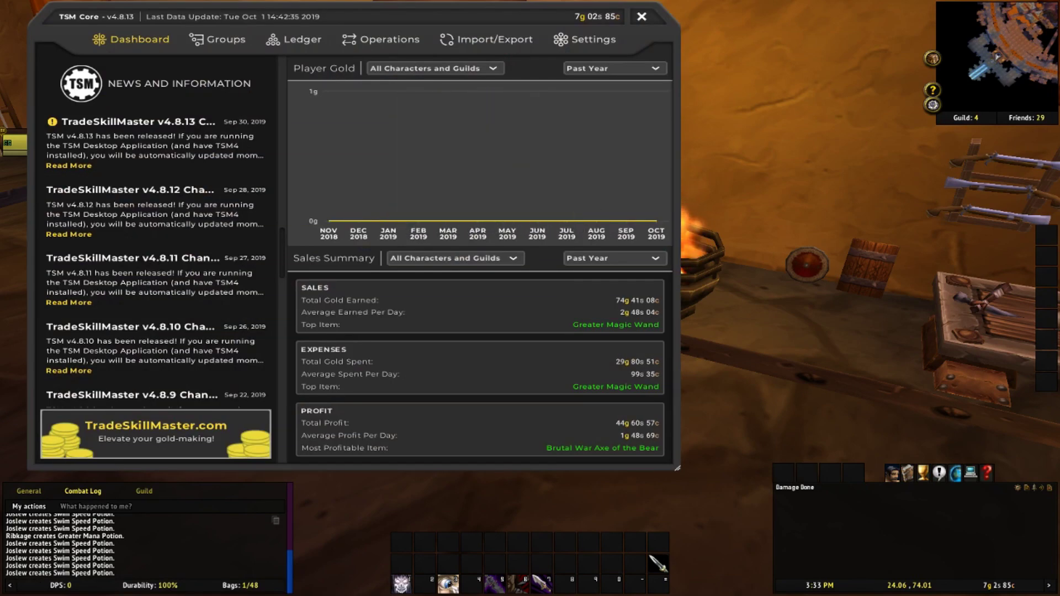
pyautogui.click(584, 39)
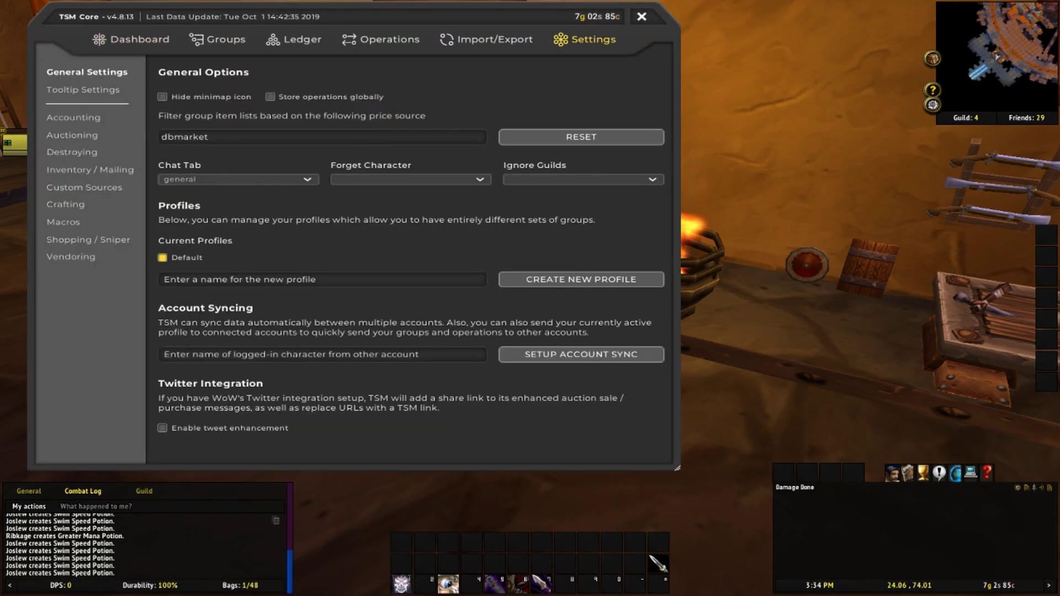
pyautogui.click(86, 187)
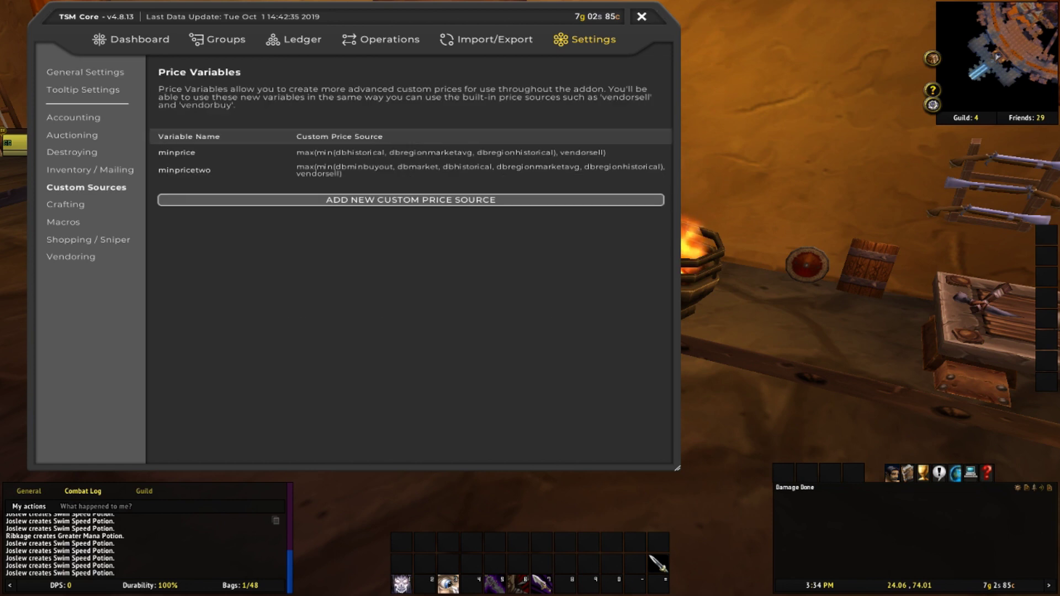
pyautogui.click(411, 200)
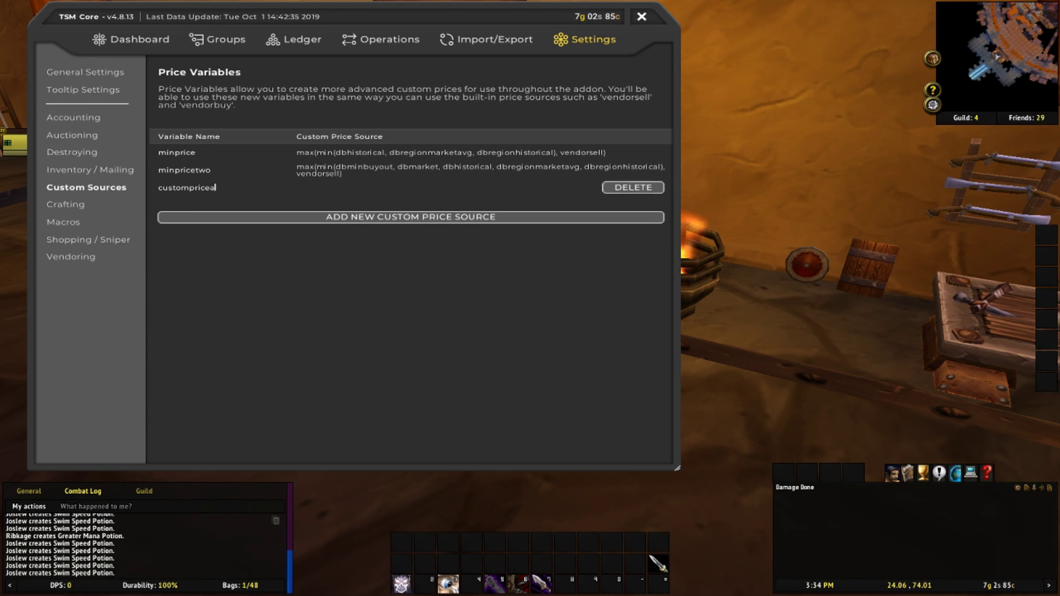
pyautogui.moveTo(216, 188); pyautogui.dragTo(158, 188)
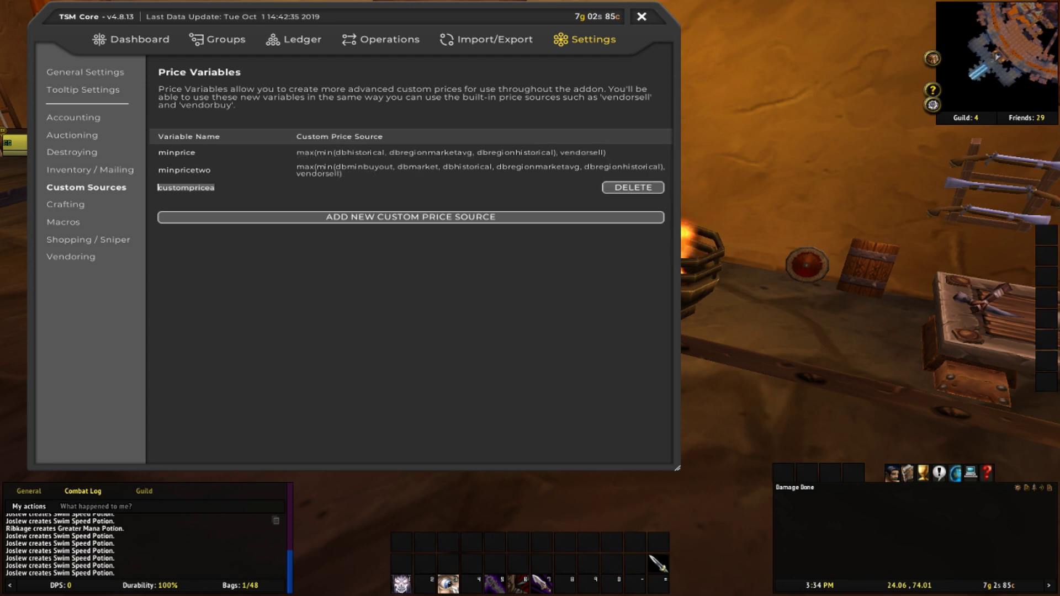
pyautogui.click(634, 187)
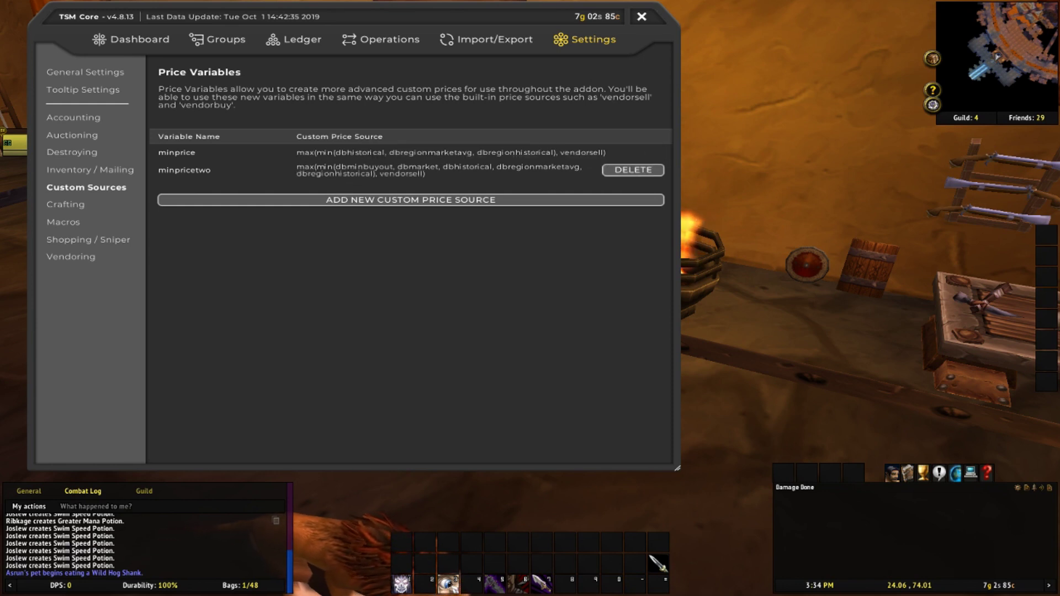
# - Examine the full custom price formula of the minpricetwo variable, from start to end, and the minprice entry
pyautogui.click(396, 170)
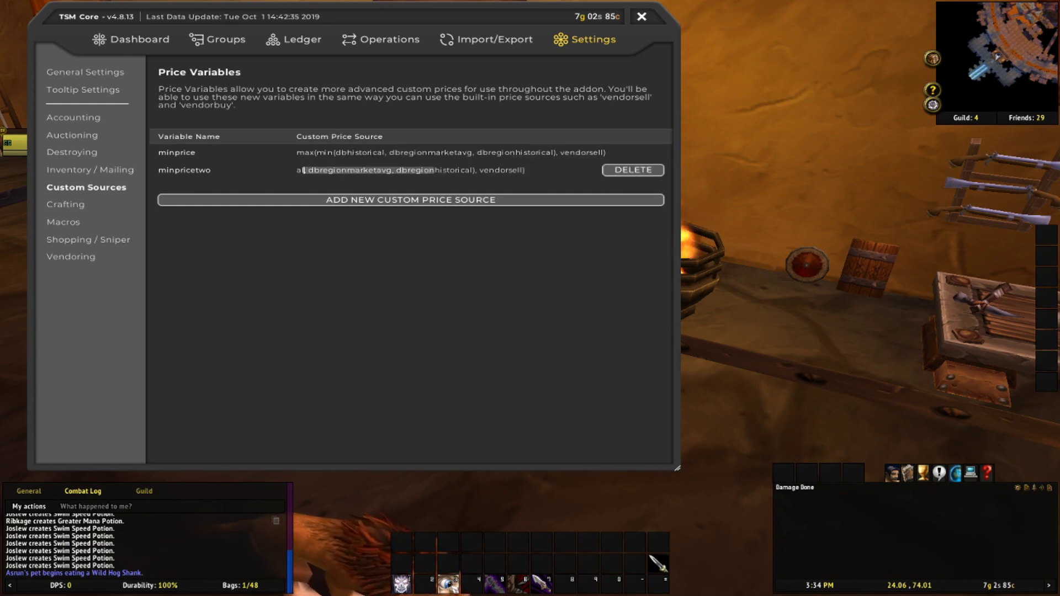
pyautogui.click(395, 170)
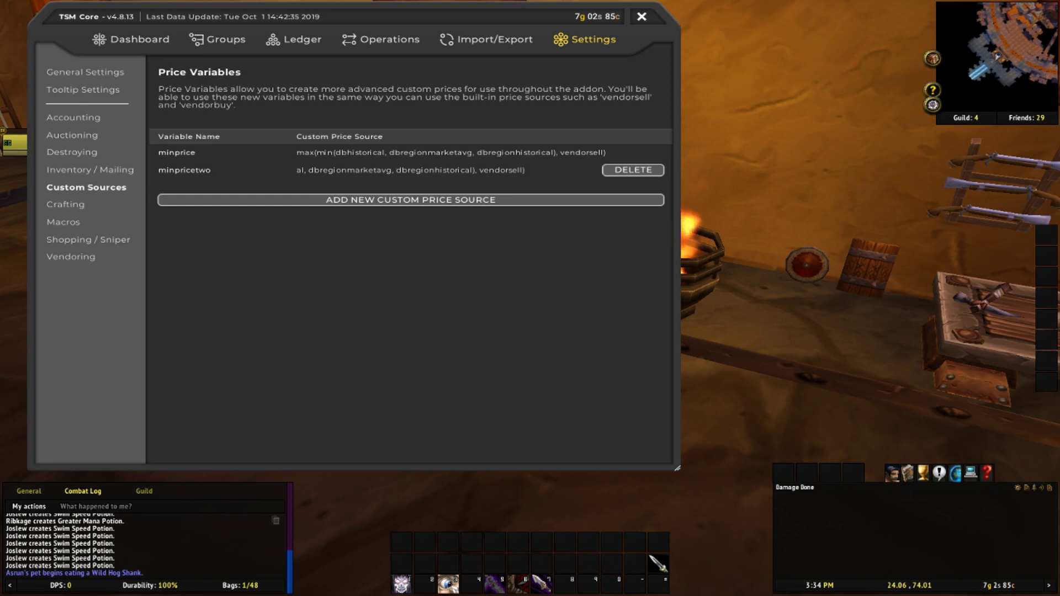
pyautogui.hotkey('ctrl', 'a')
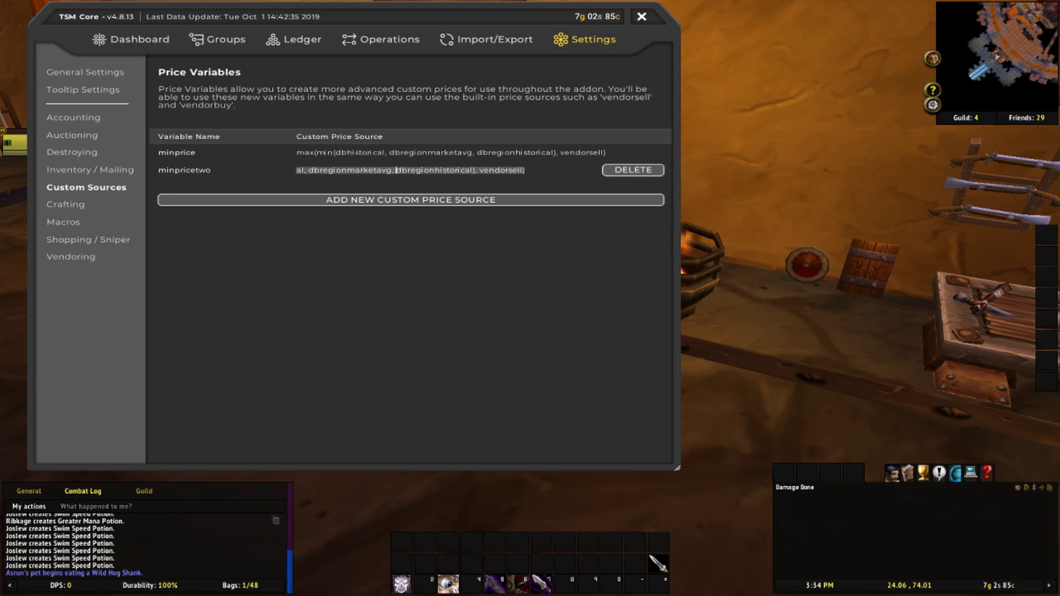
pyautogui.click(410, 170)
pyautogui.press('Home')
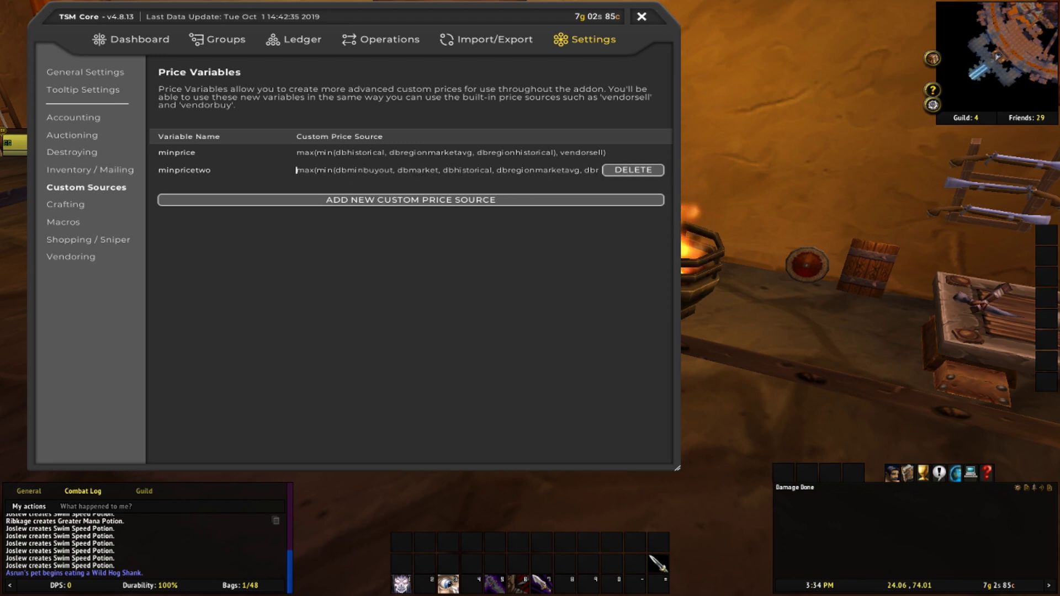
pyautogui.hotkey('ctrl', 'a')
pyautogui.click(314, 170)
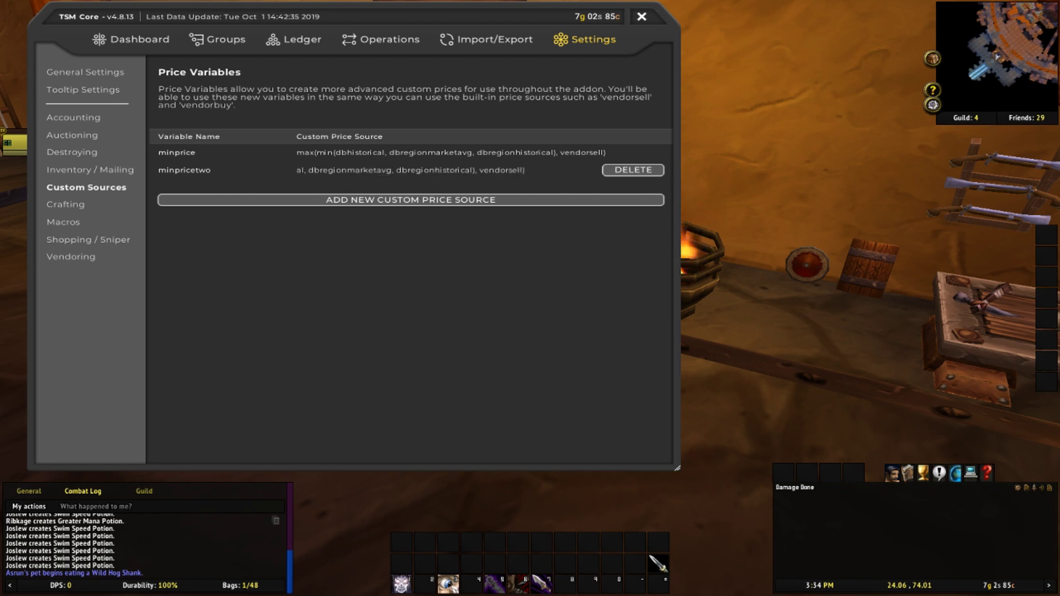
pyautogui.hotkey('shift', 'Home')
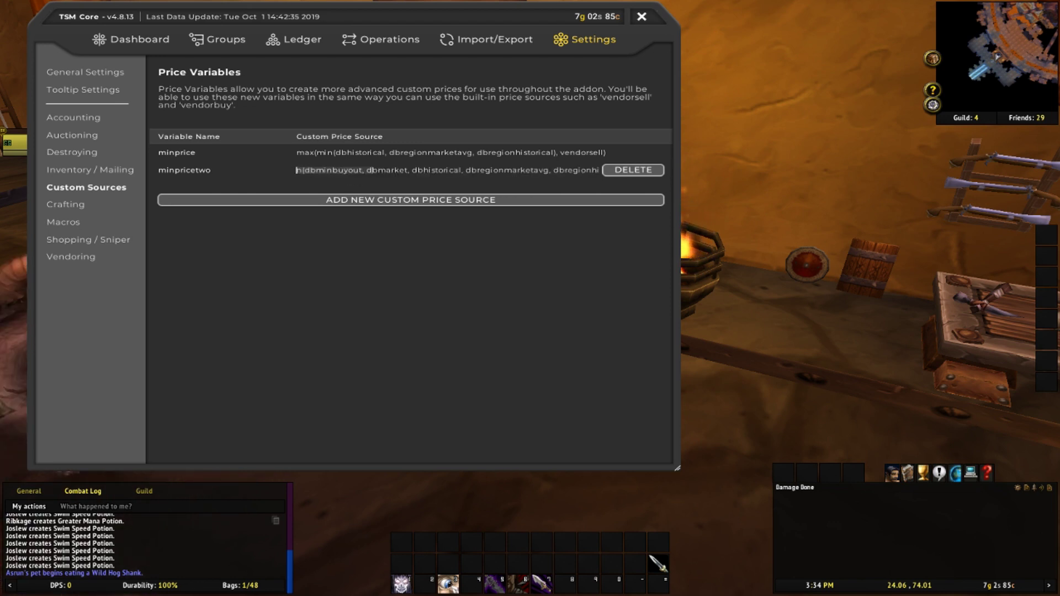
pyautogui.hotkey('ctrl', 'a')
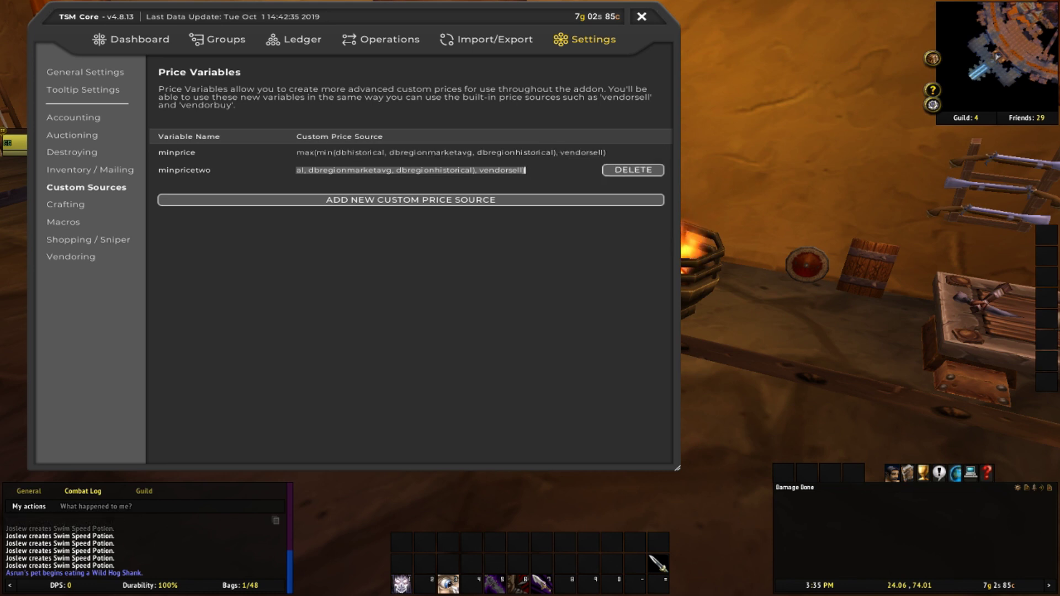
pyautogui.click(176, 152)
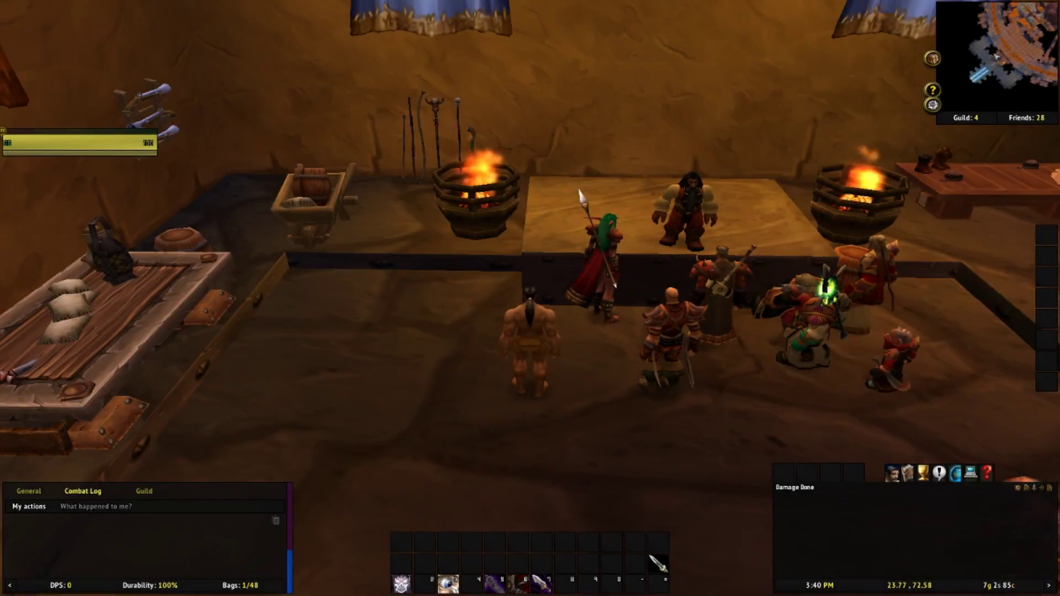
# - Reopen TradeSkillMaster with the /tsm chat command and create a new operation in the Sniper category
pyautogui.write('/tsm')
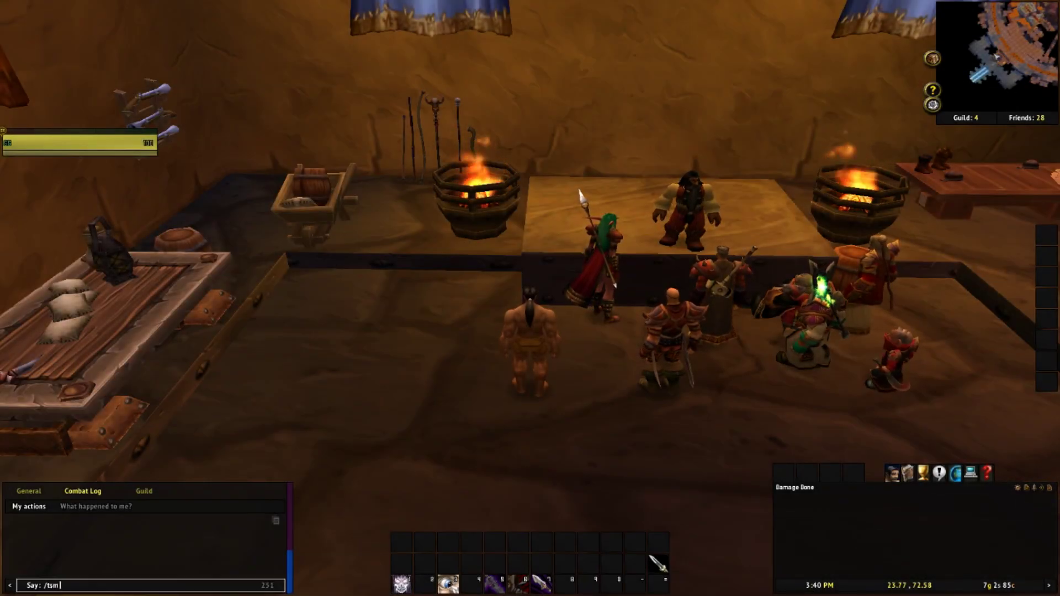
pyautogui.press('Return')
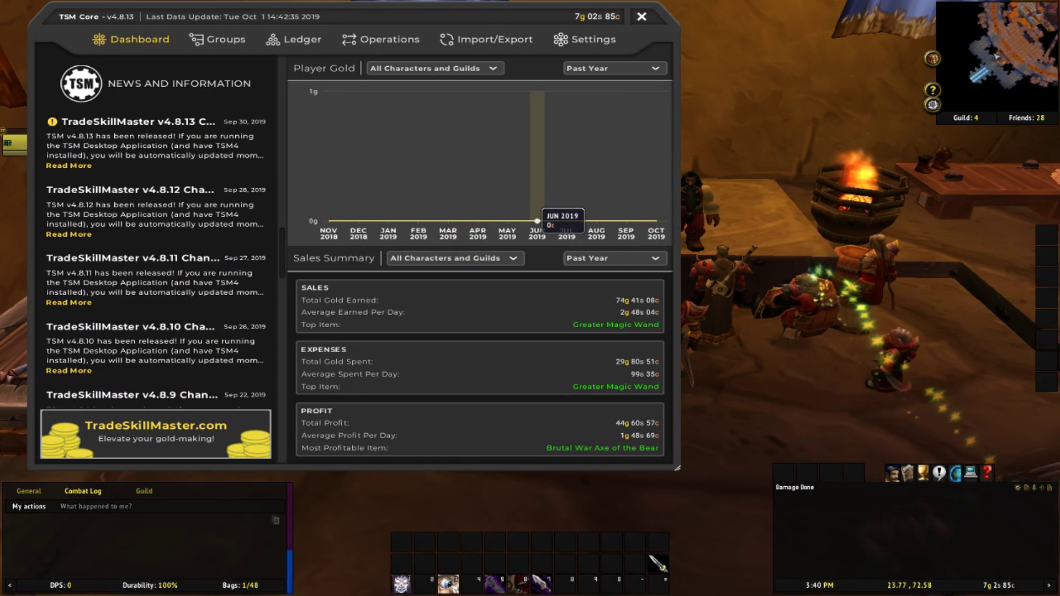
pyautogui.click(381, 40)
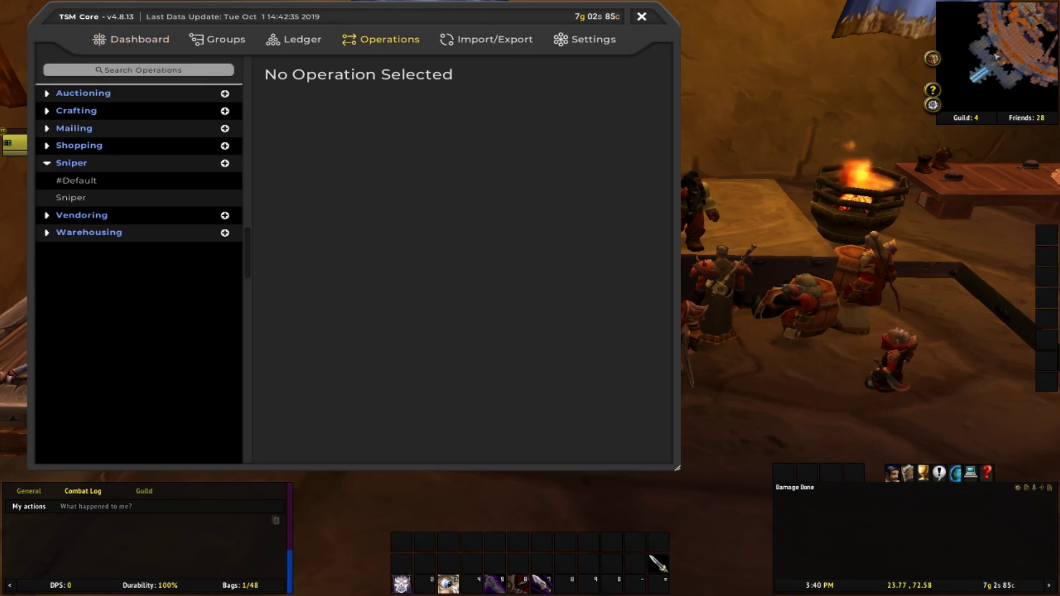
pyautogui.click(71, 162)
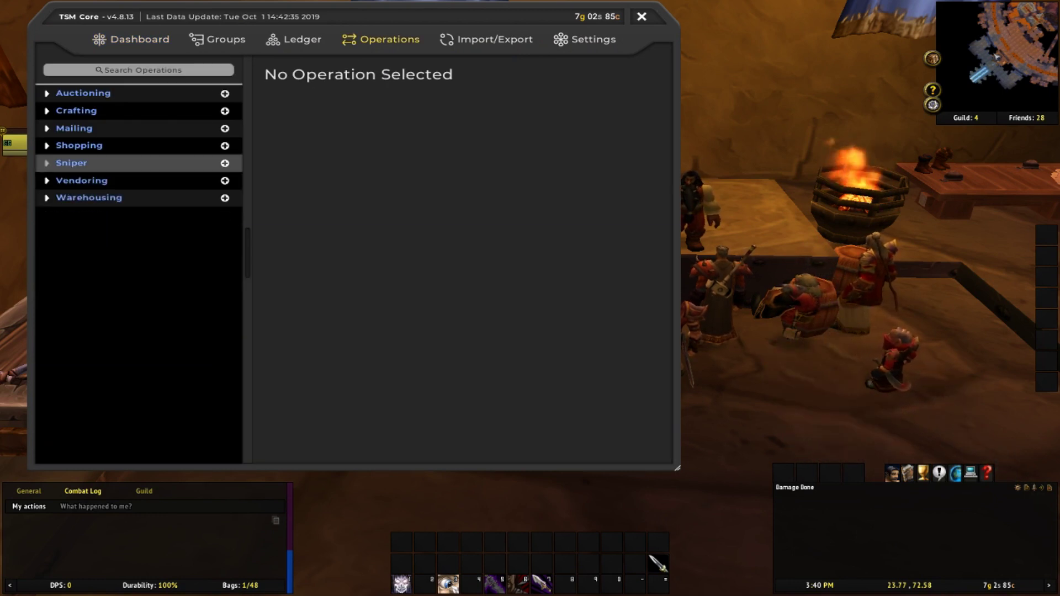
pyautogui.click(71, 163)
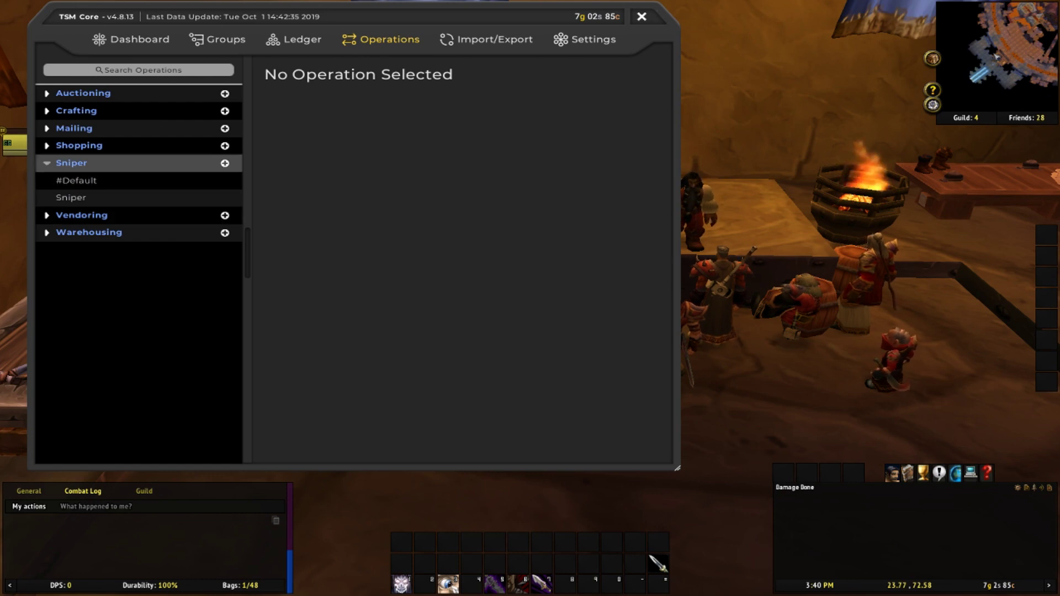
pyautogui.click(225, 163)
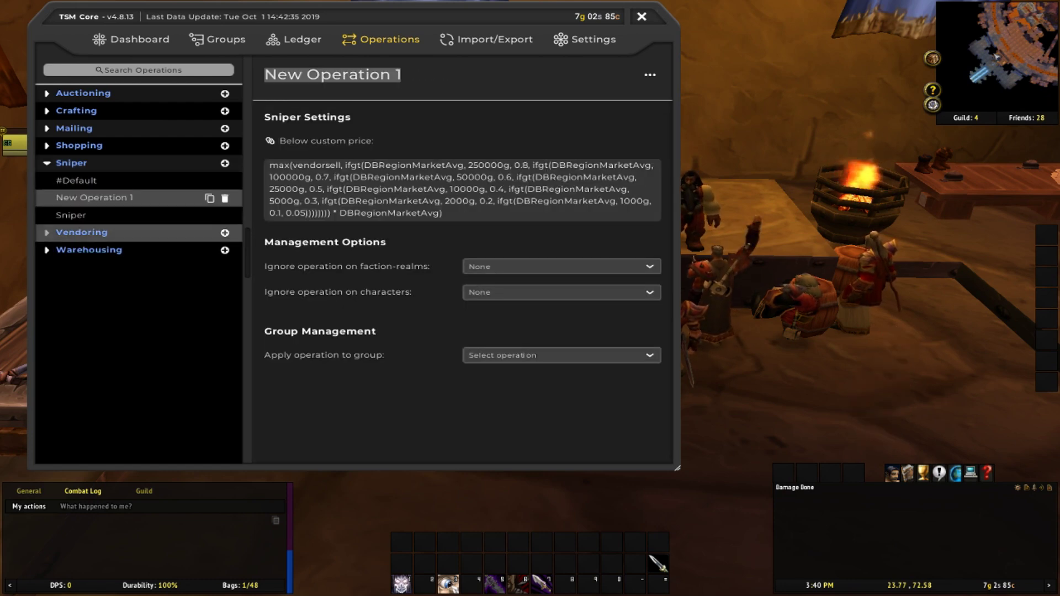
# - Examine the existing Sniper operation's below custom price formula, especially its references to minprice
pyautogui.click(71, 215)
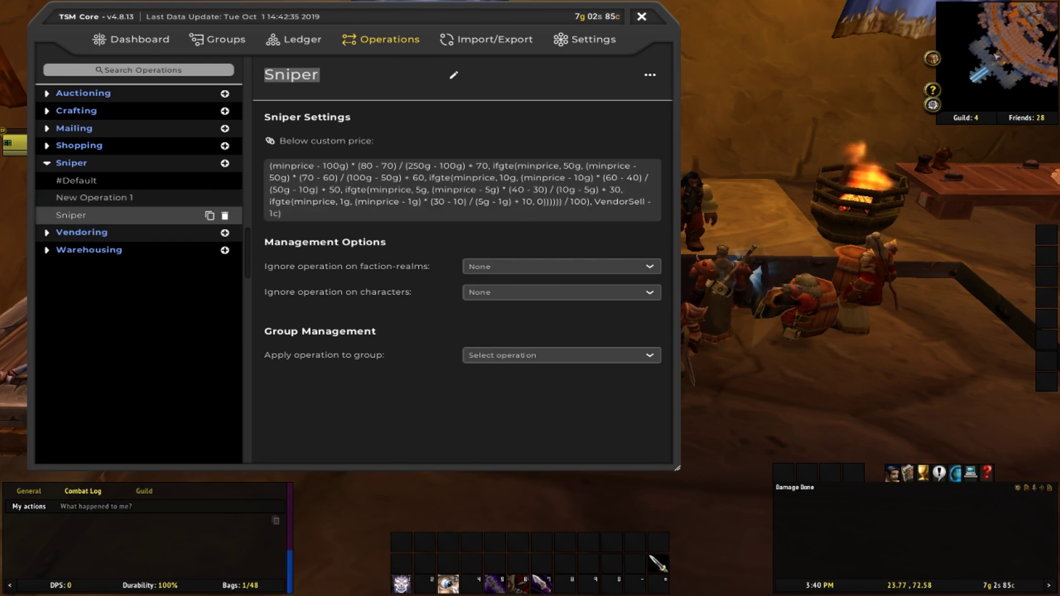
pyautogui.scroll(2, 462, 189)
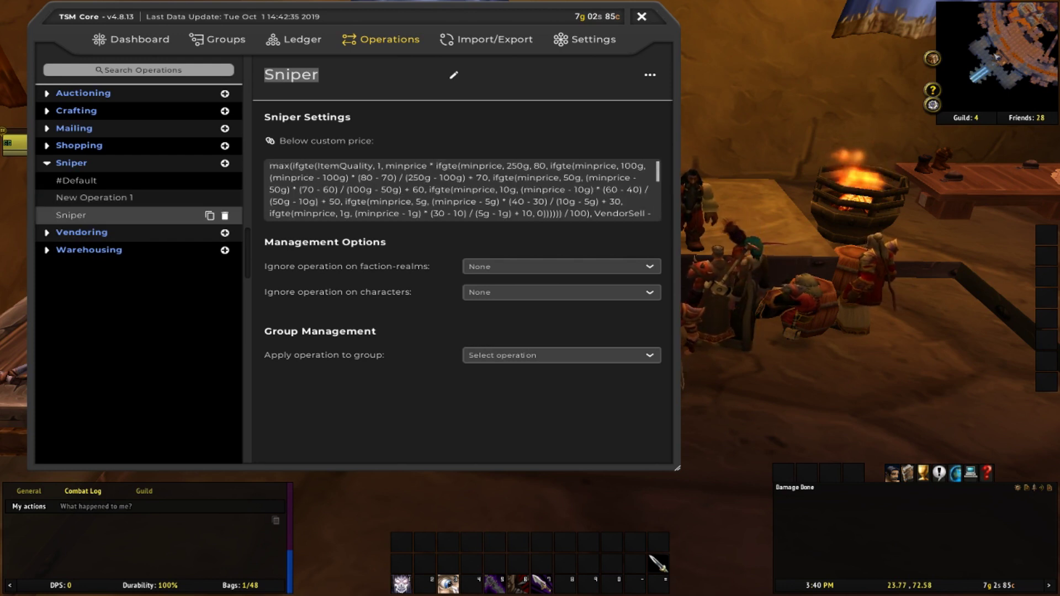
pyautogui.scroll(-1, 309, 194)
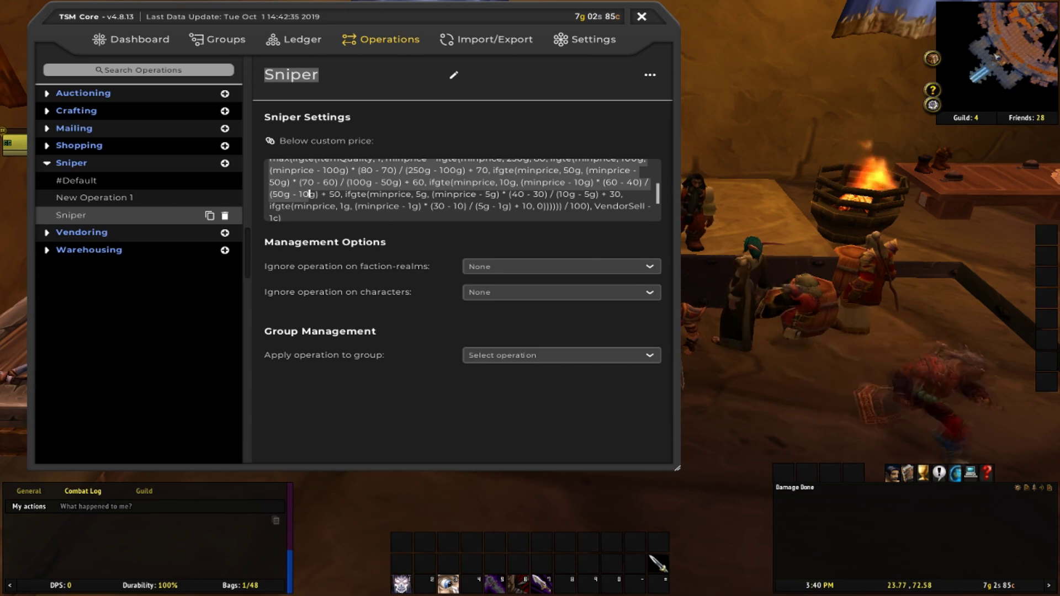
pyautogui.scroll(-1, 463, 189)
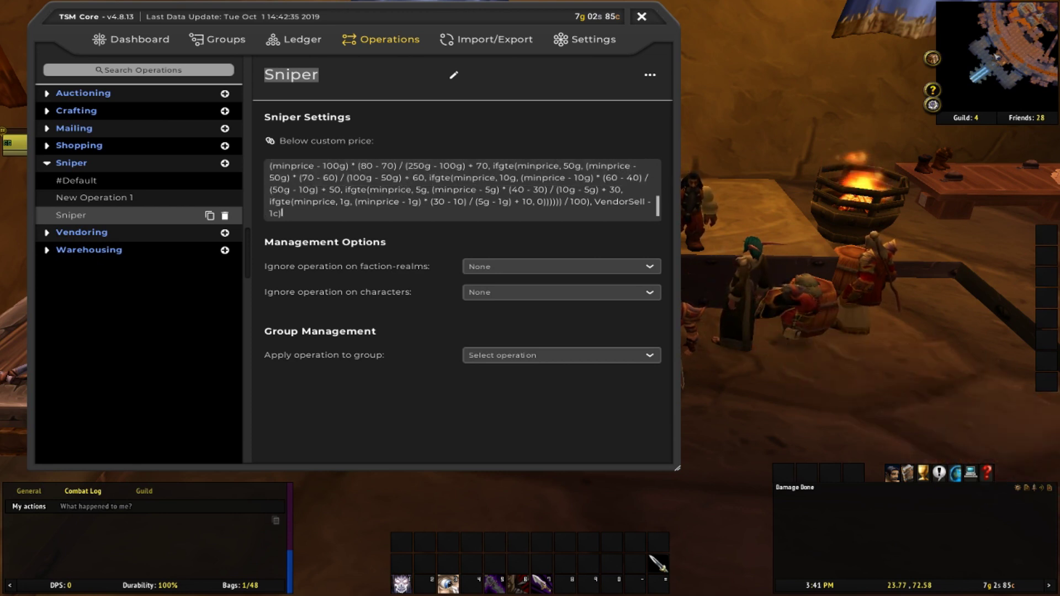
pyautogui.scroll(1, 463, 189)
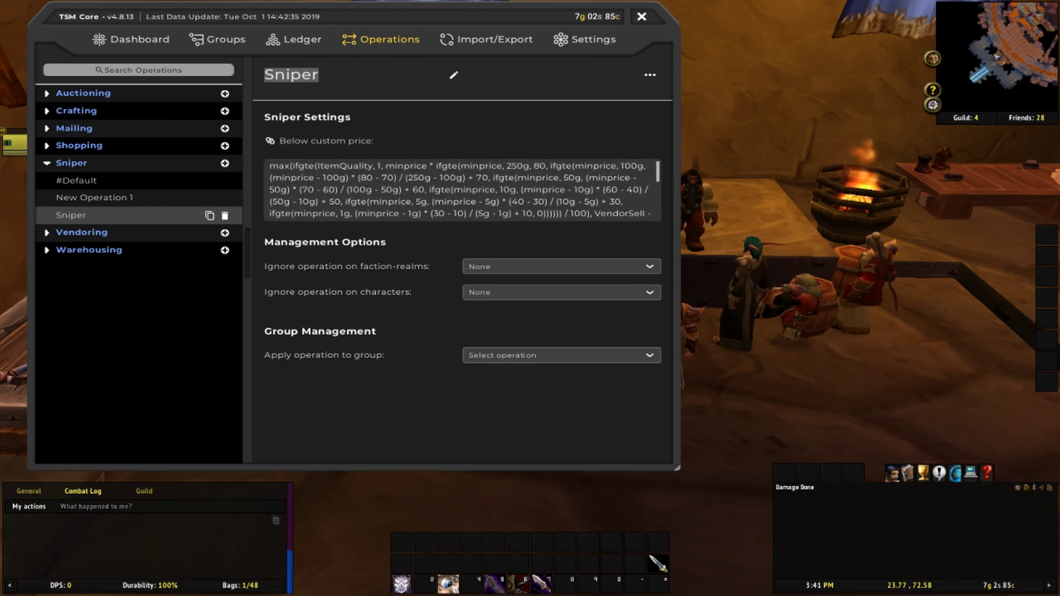
pyautogui.scroll(-1, 463, 189)
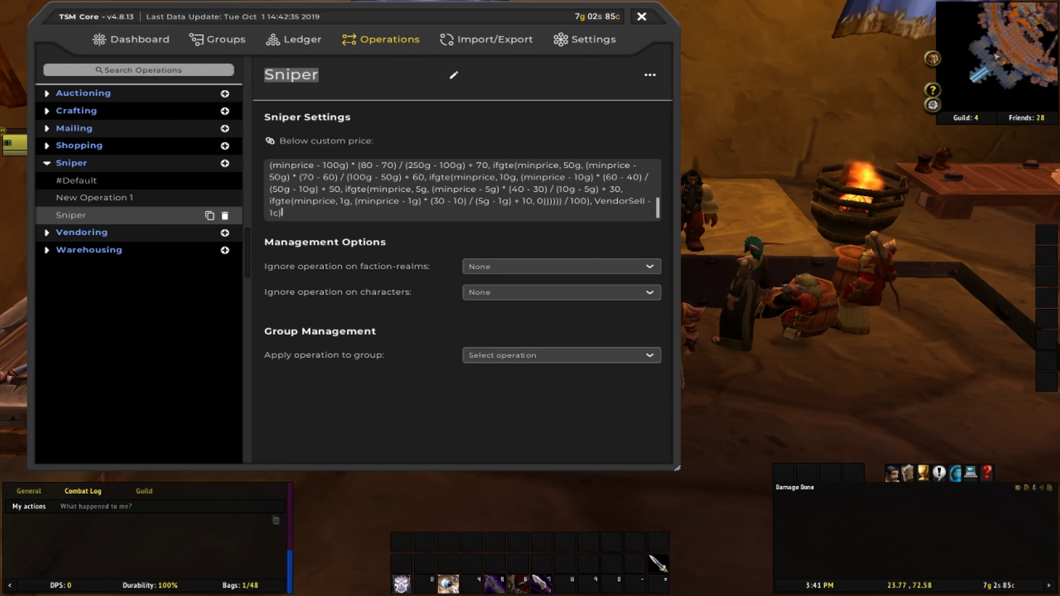
pyautogui.moveTo(396, 204); pyautogui.dragTo(354, 204)
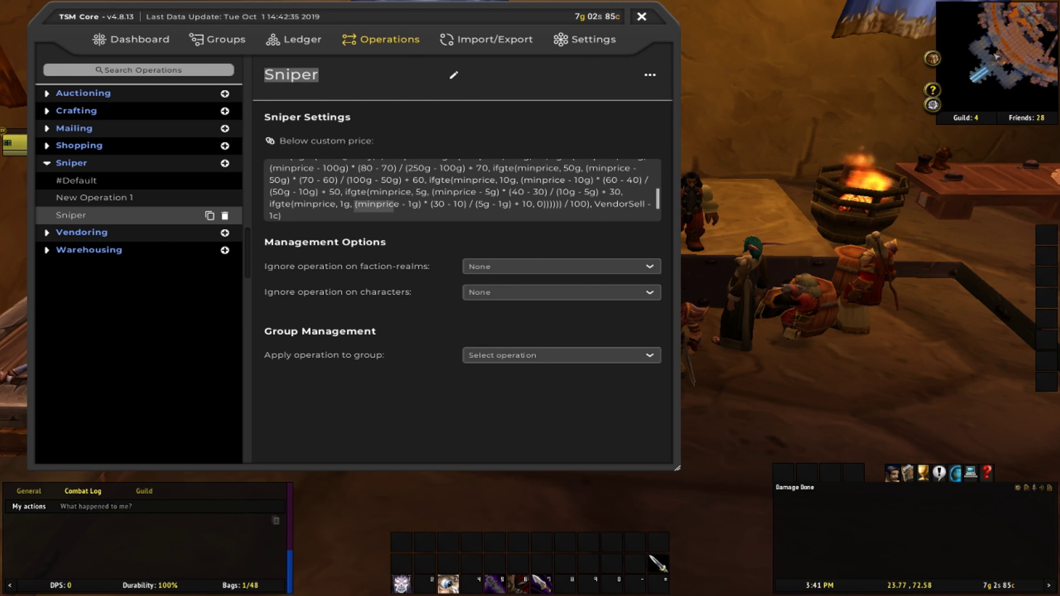
pyautogui.click(399, 204)
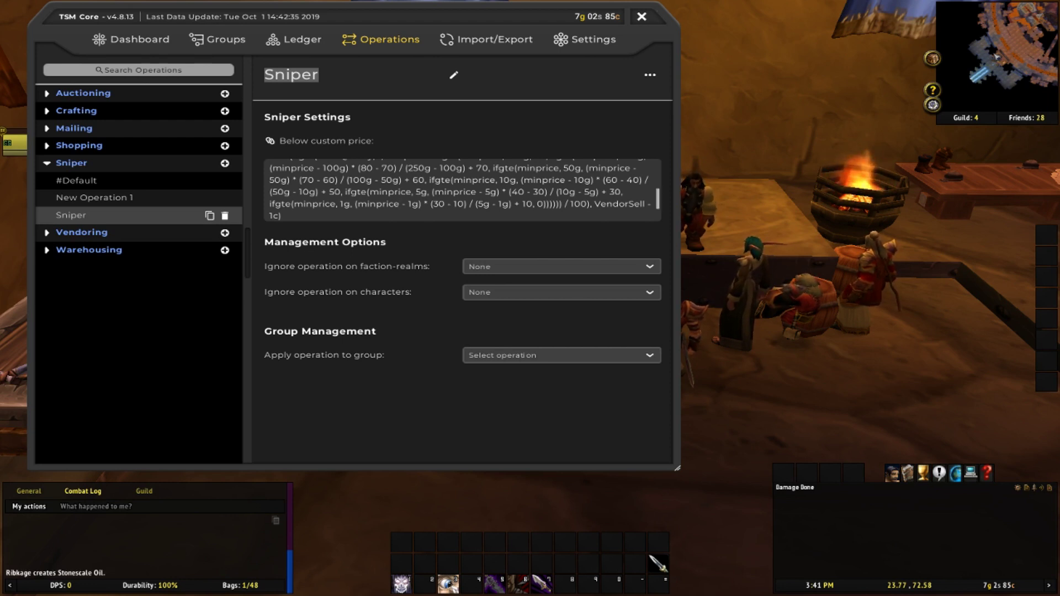
# - Remove the assigned Sniper operation from the Base Group's group operations
pyautogui.click(217, 39)
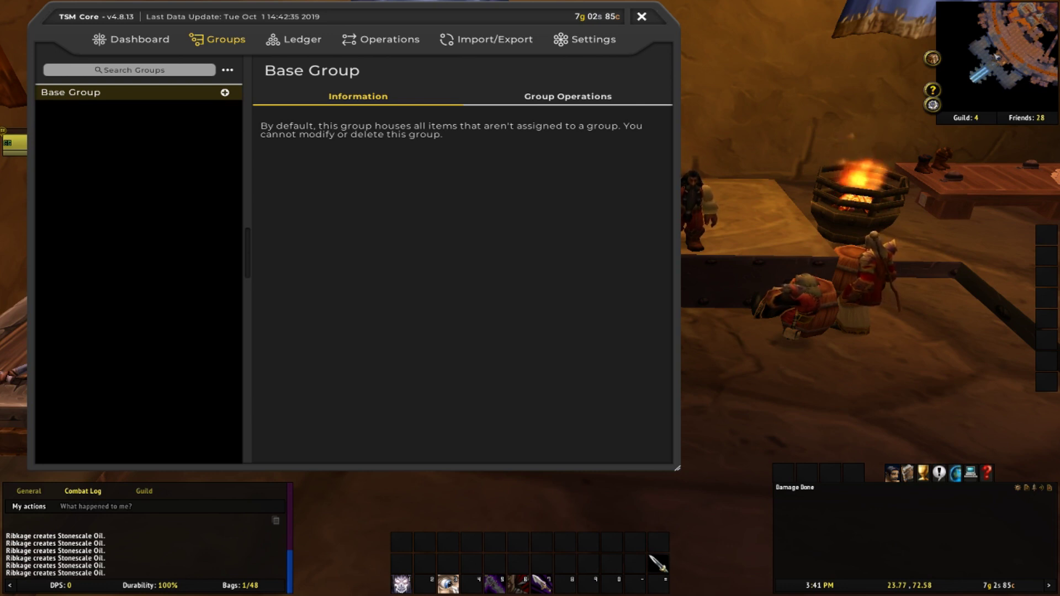
pyautogui.click(567, 96)
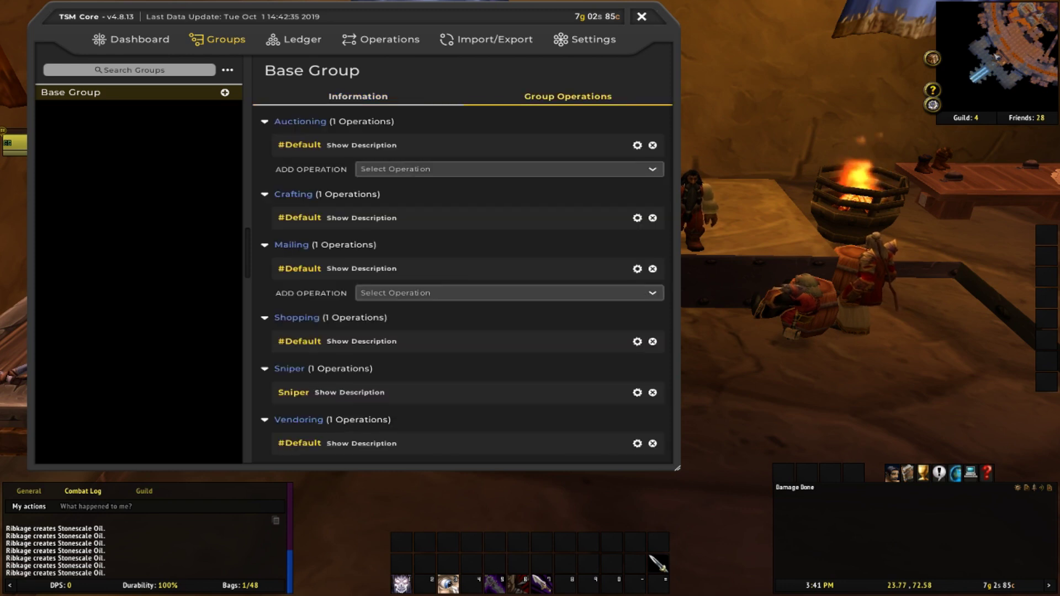
pyautogui.scroll(-3, 463, 287)
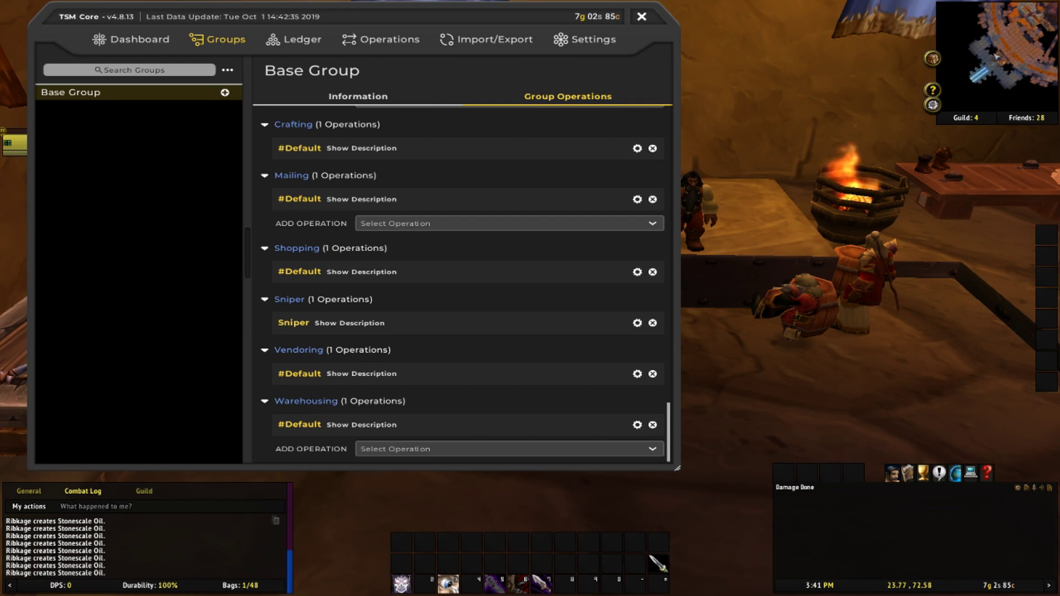
pyautogui.click(653, 323)
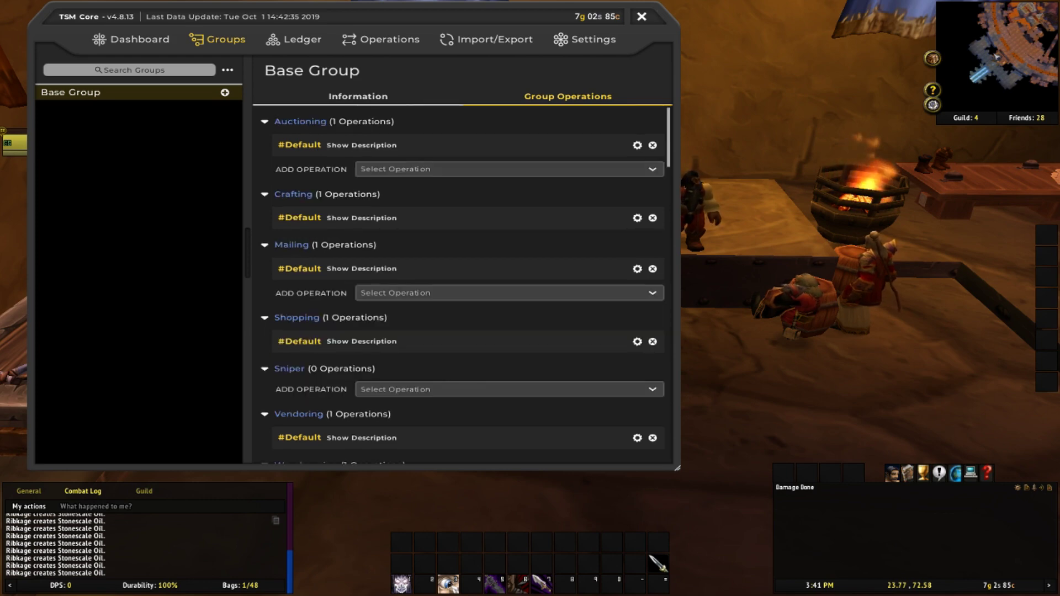
# - Assign the operation named Sniper to the Base Group's Sniper category
pyautogui.scroll(-2, 463, 287)
pyautogui.click(508, 326)
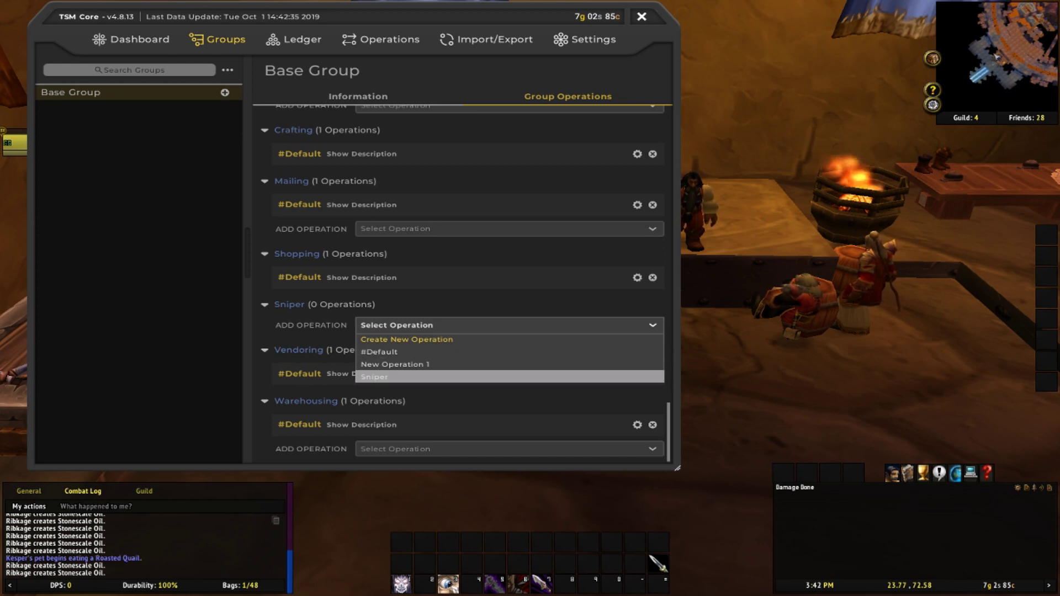
pyautogui.click(375, 376)
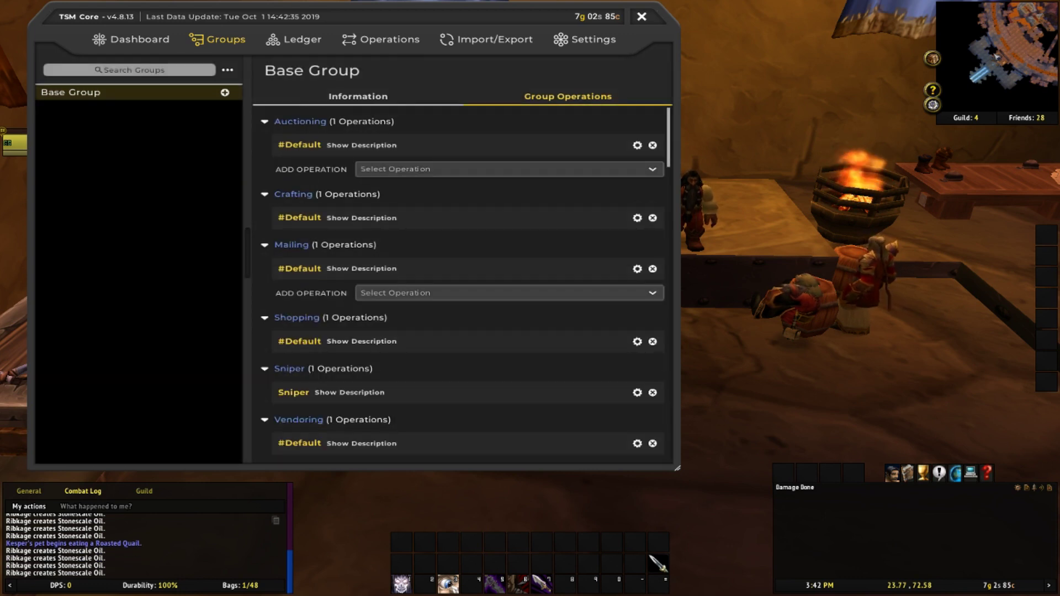
# - Review the Base Group's remaining operations, close the TradeSkillMaster window and walk the character forward
pyautogui.scroll(-2, 461, 284)
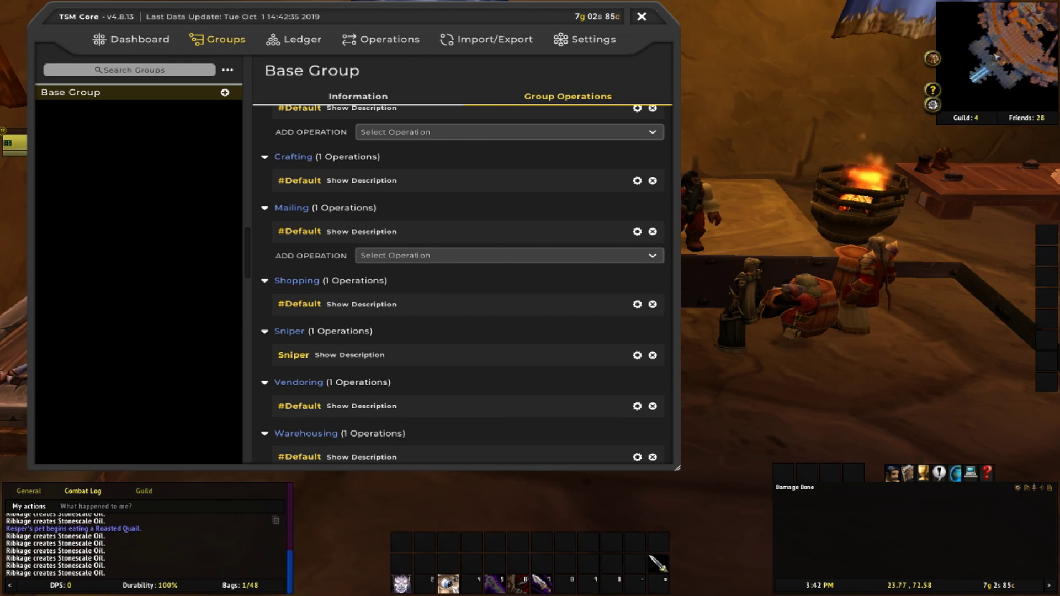
pyautogui.press('Escape')
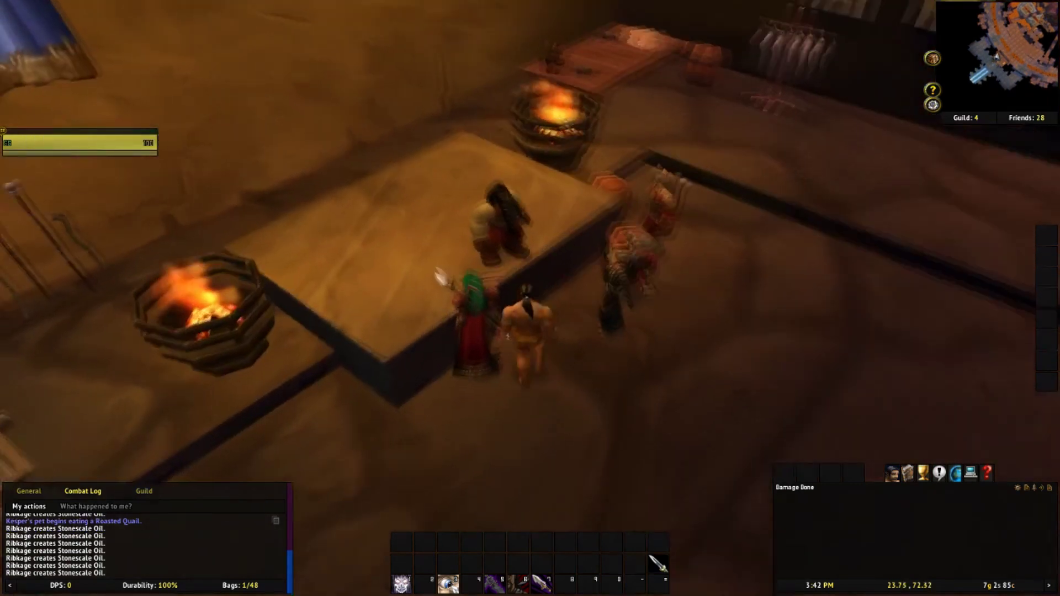
pyautogui.press('w')
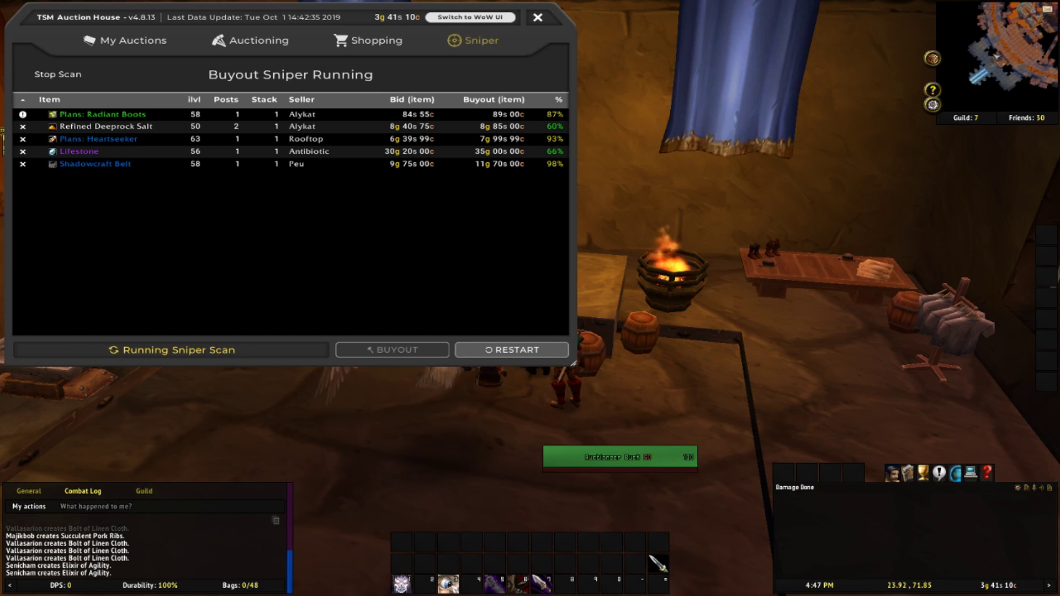
# - Buy out the Medium Leather auction from the running Buyout Sniper scan and show the General chat log
pyautogui.moveTo(93, 164)
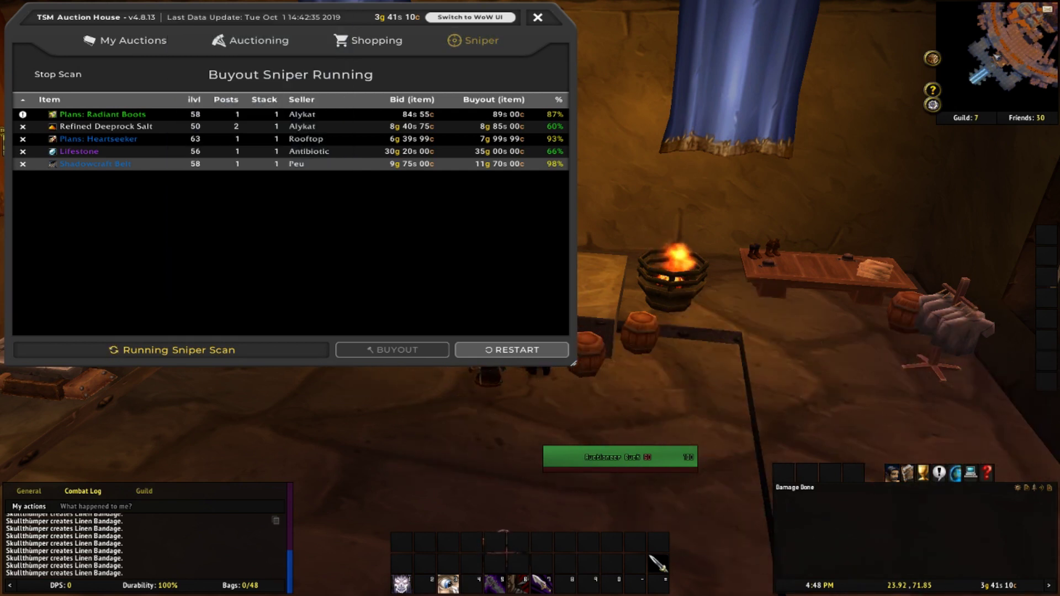
pyautogui.moveTo(97, 139)
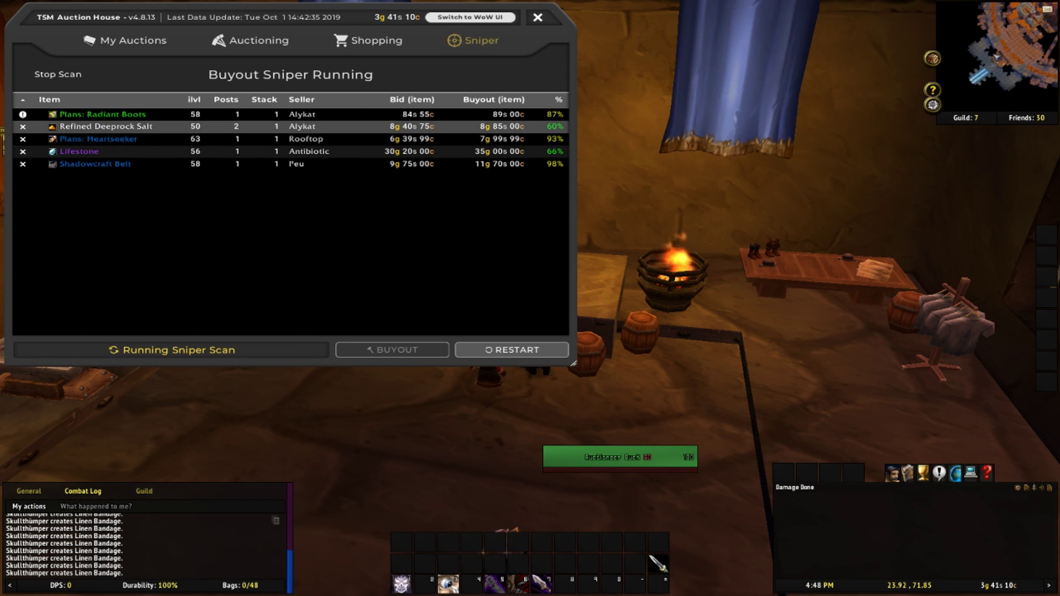
pyautogui.moveTo(102, 114)
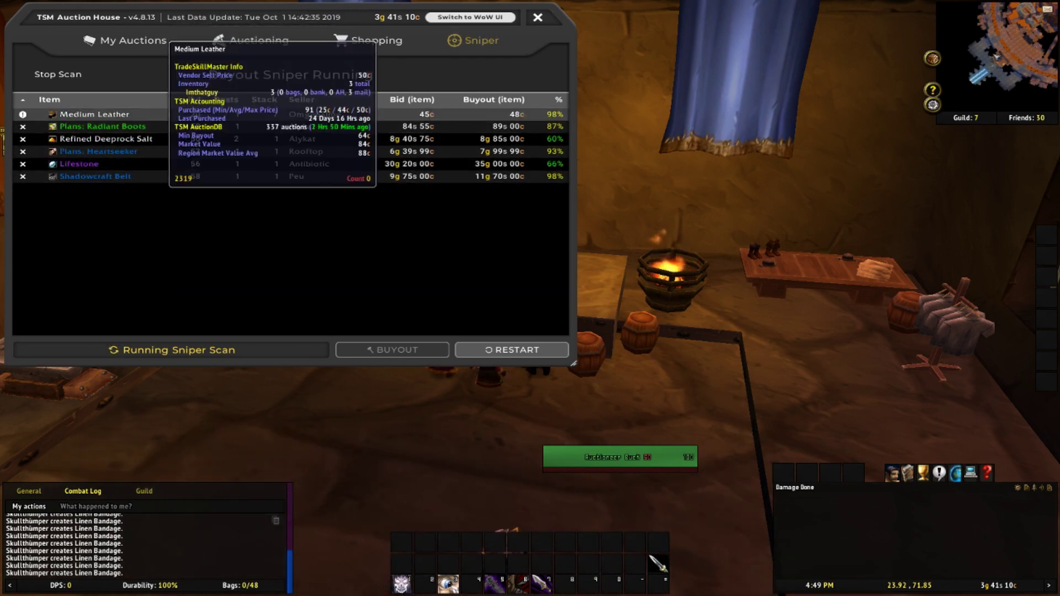
pyautogui.click(138, 114)
pyautogui.click(392, 349)
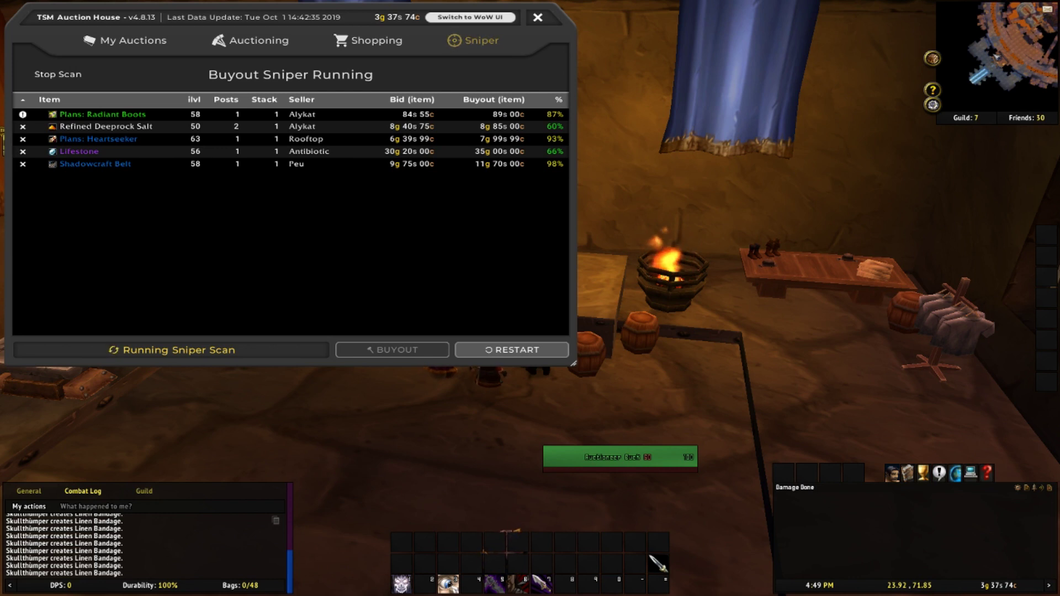
pyautogui.click(29, 491)
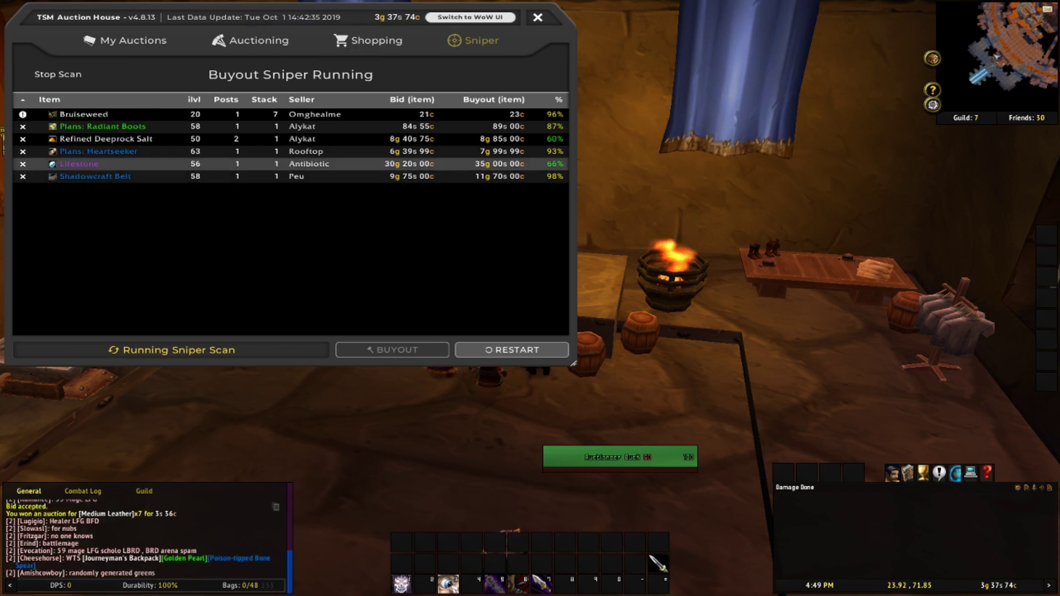
# - Buy out the stack of Bruiseweed from the sniper results and switch the chat window back to the Combat Log
pyautogui.click(99, 114)
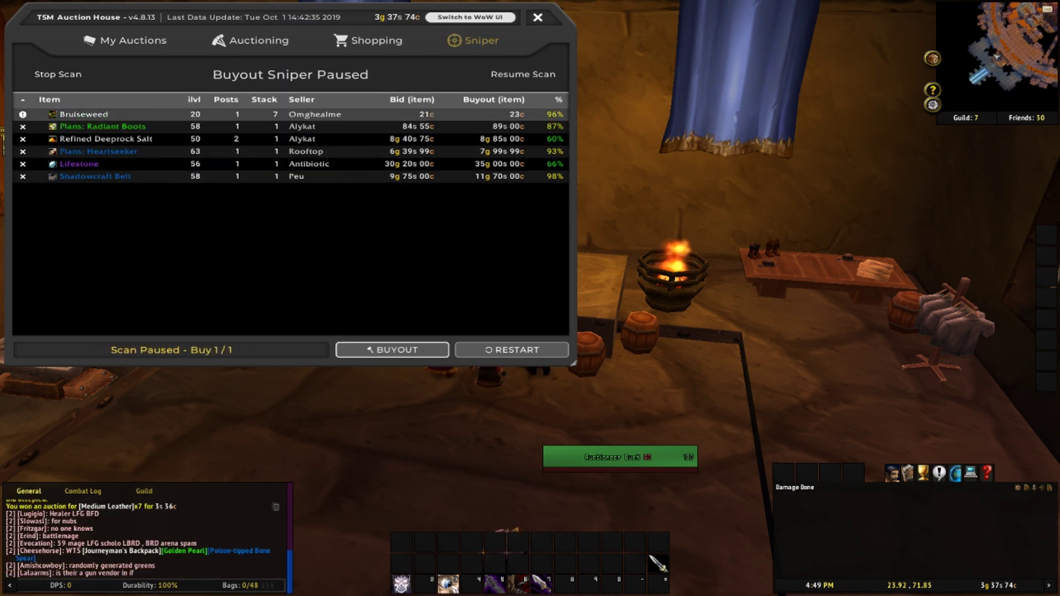
pyautogui.click(392, 349)
pyautogui.click(144, 491)
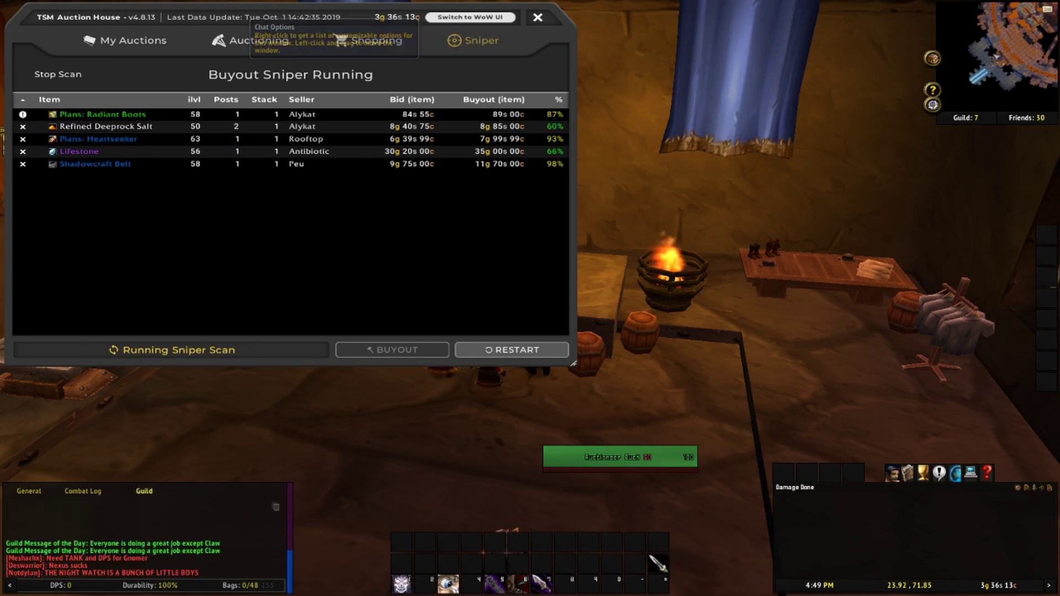
pyautogui.click(83, 491)
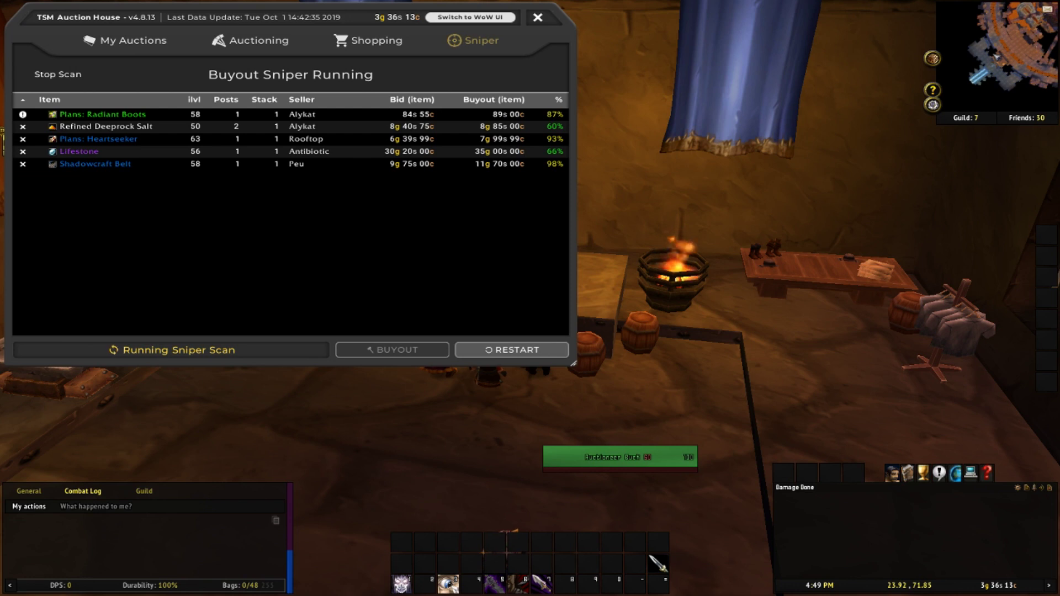